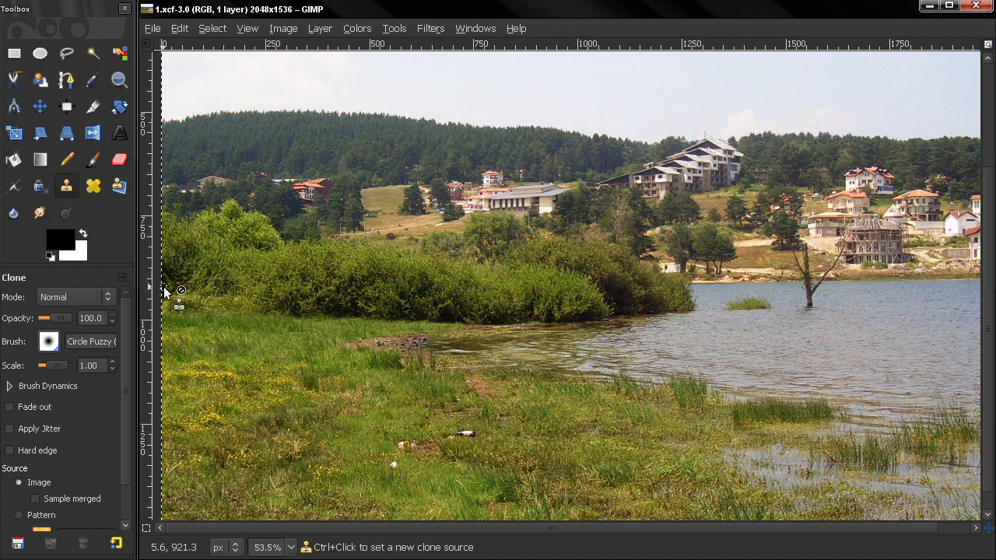
# - Set the Clone tool's brush scale to 5.21 and its alignment to Aligned
pyautogui.click(56, 363)
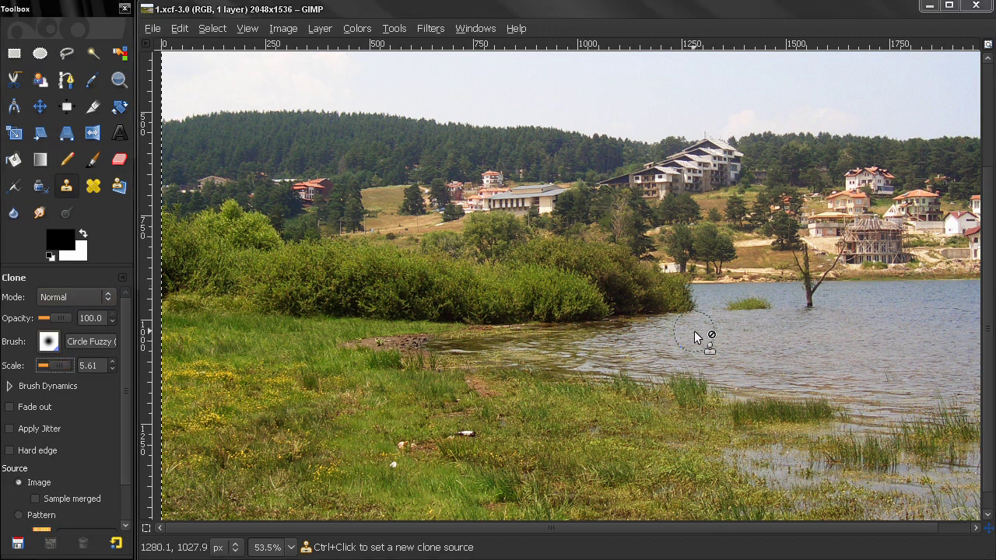
pyautogui.scroll(-1, 128, 515)
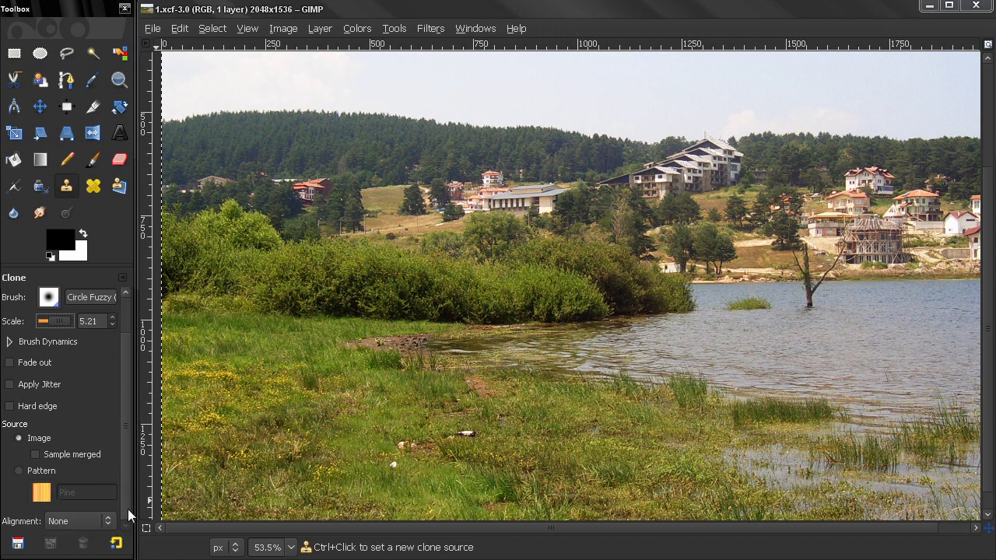
pyautogui.click(106, 521)
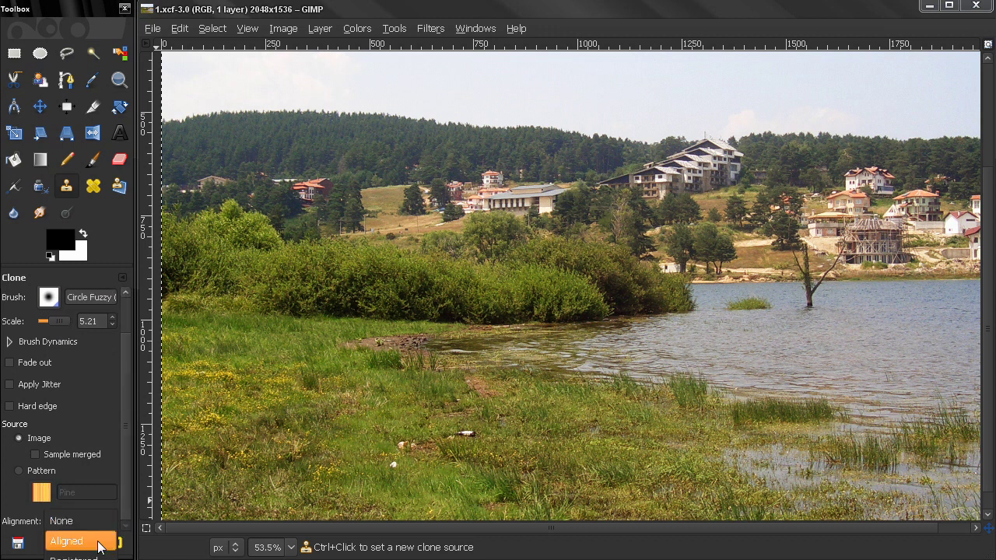
pyautogui.click(98, 542)
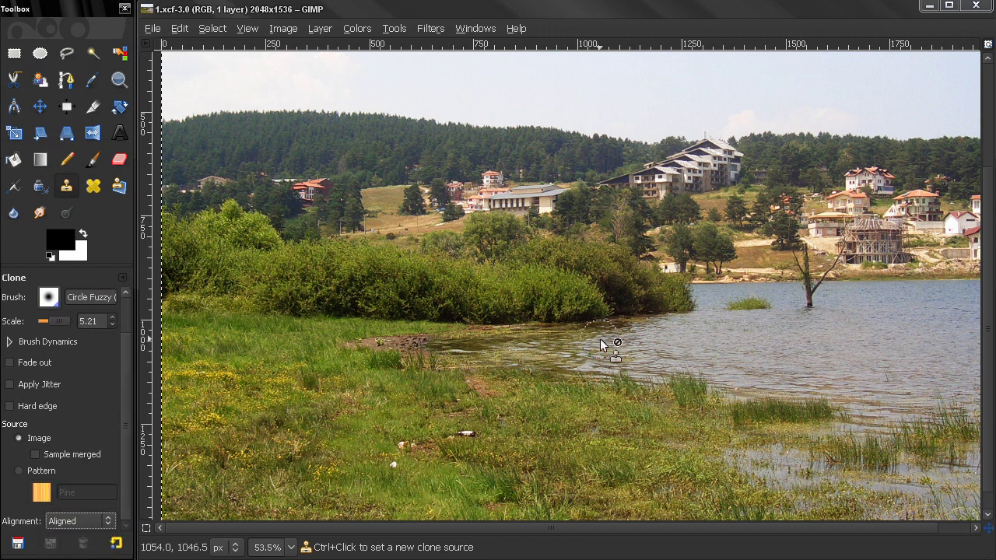
# - Clone nearby grass over the dark and white debris in the foreground meadow
pyautogui.keyDown('ctrl'); pyautogui.click(527, 425); pyautogui.keyUp('ctrl')
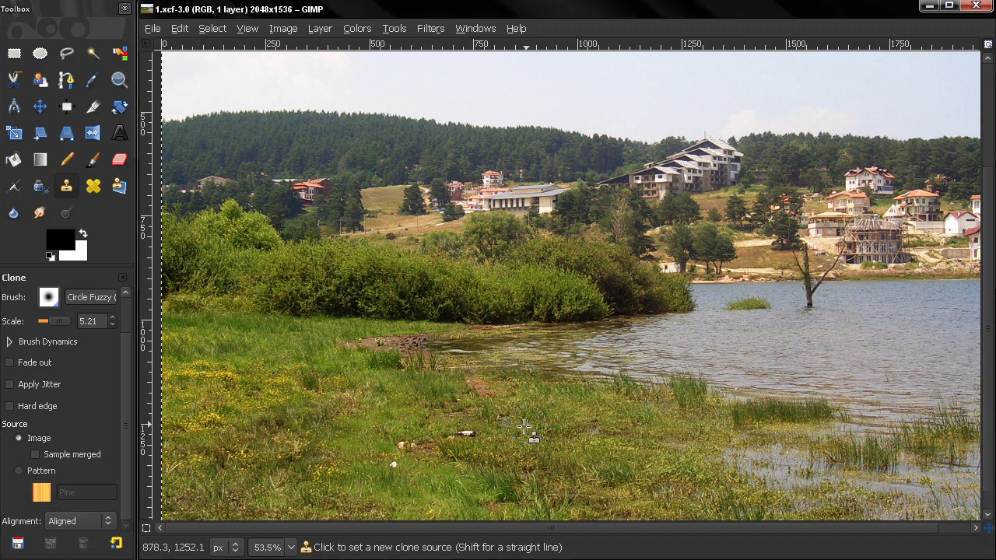
pyautogui.moveTo(471, 434); pyautogui.dragTo(456, 431)
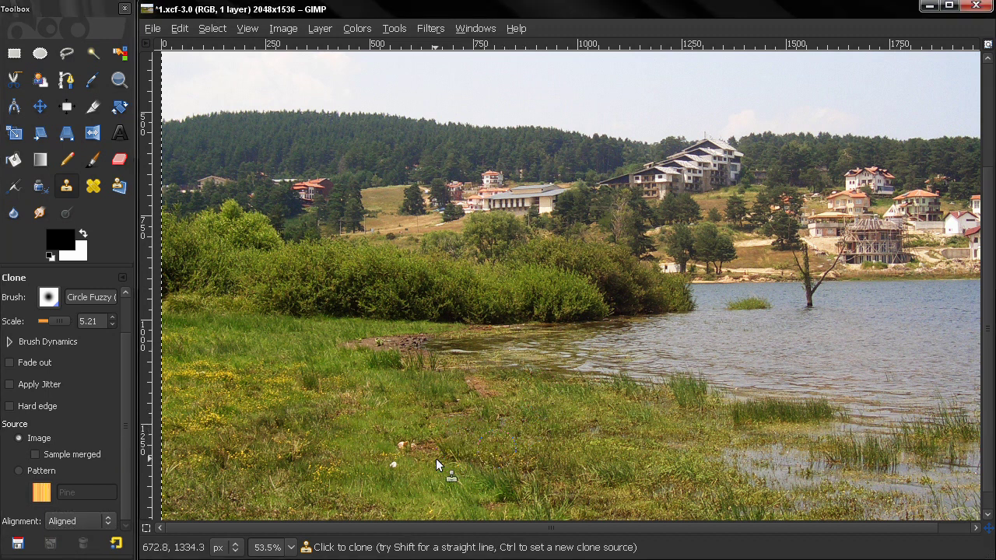
pyautogui.keyDown('ctrl'); pyautogui.click(371, 439); pyautogui.keyUp('ctrl')
pyautogui.moveTo(444, 484); pyautogui.dragTo(399, 471)
# - Clone open water over the grass tuft and the lower trunk of the dead tree in the lake
pyautogui.keyDown('ctrl'); pyautogui.click(880, 329); pyautogui.keyUp('ctrl')
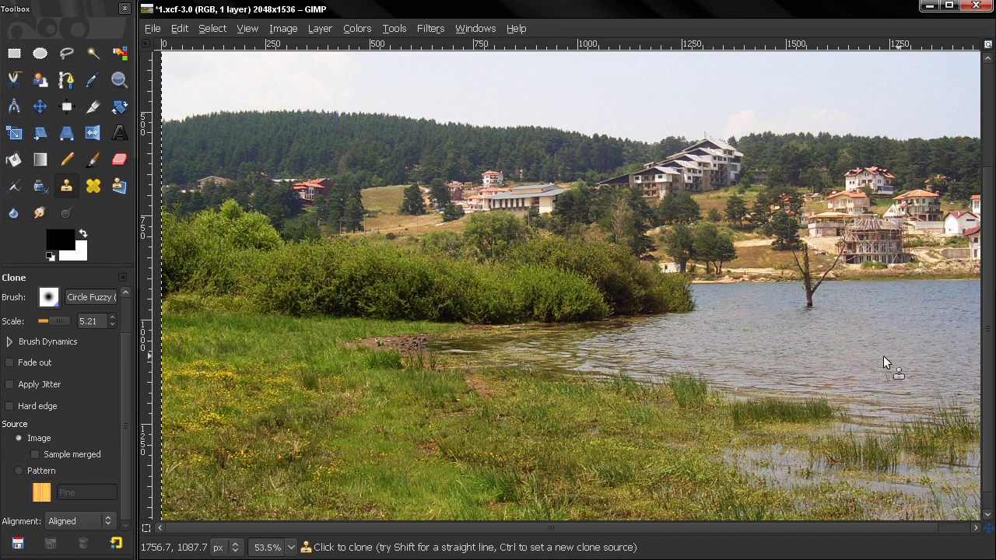
pyautogui.keyDown('ctrl'); pyautogui.click(864, 304); pyautogui.keyUp('ctrl')
pyautogui.moveTo(807, 310)
pyautogui.mouseDown()
pyautogui.moveTo(822, 307)
pyautogui.moveTo(811, 289)
pyautogui.moveTo(808, 305)
pyautogui.mouseUp()
pyautogui.hotkey('ctrl', 'z')
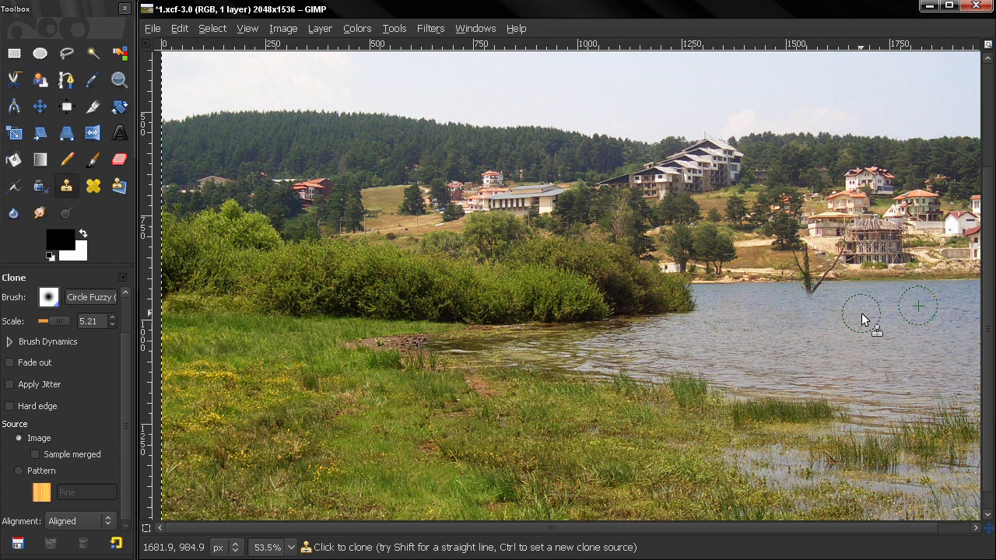
pyautogui.keyDown('ctrl'); pyautogui.click(865, 305); pyautogui.keyUp('ctrl')
pyautogui.keyDown('ctrl'); pyautogui.click(866, 306); pyautogui.keyUp('ctrl')
pyautogui.click(813, 285)
# - Reduce the Clone brush scale to 0.91 for retouching the leftover tree parts on the far shore
pyautogui.click(119, 80)
pyautogui.moveTo(744, 174); pyautogui.dragTo(910, 358)
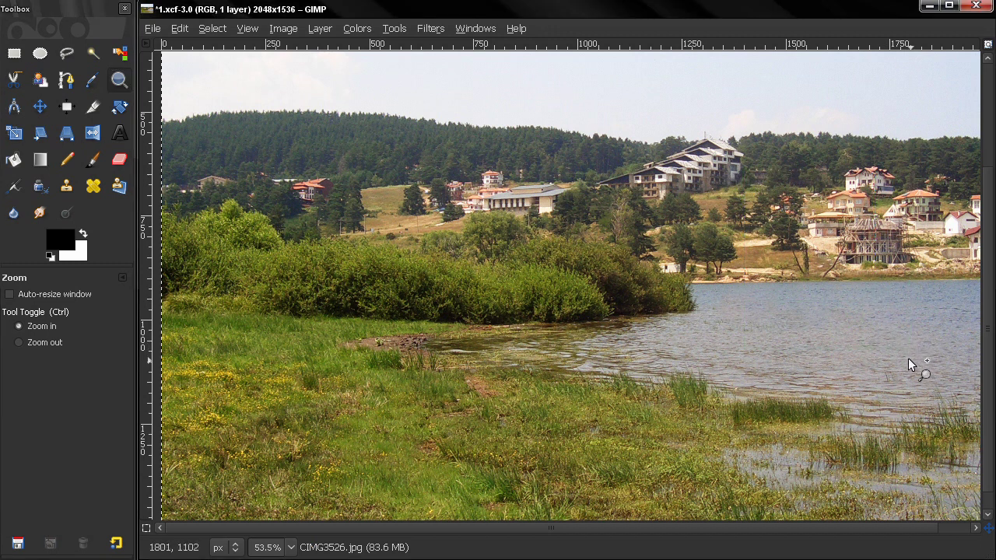
pyautogui.moveTo(504, 278); pyautogui.dragTo(519, 302)
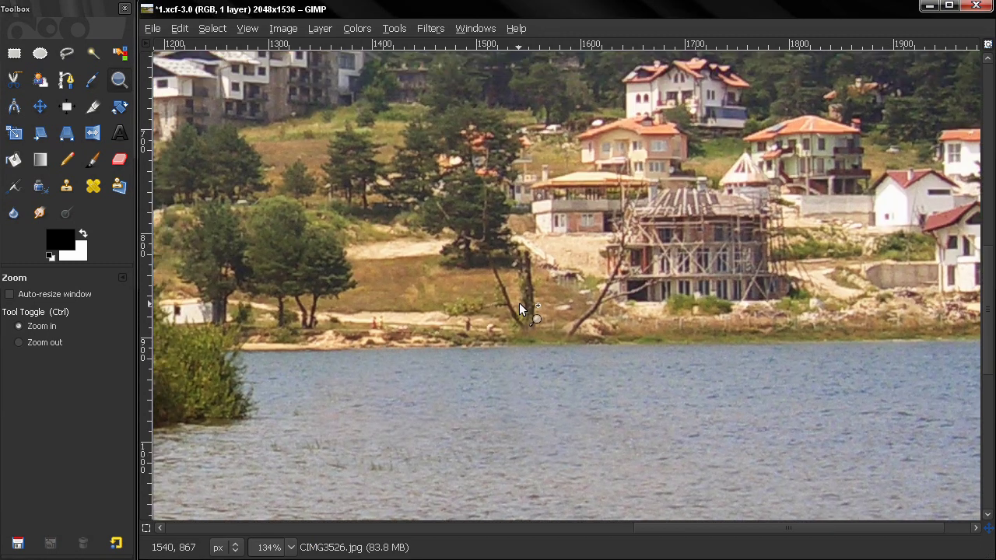
pyautogui.click(67, 185)
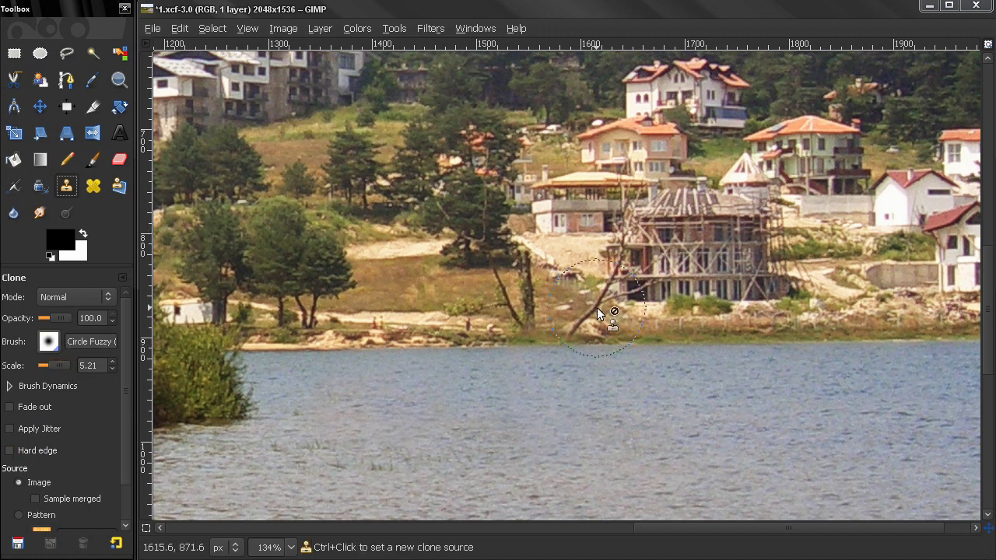
pyautogui.press('[')
pyautogui.press('[')
pyautogui.press('[')
pyautogui.press('[')
pyautogui.press('[')
pyautogui.press('[')
pyautogui.press('[')
pyautogui.press('[')
pyautogui.press('[')
pyautogui.press('[')
pyautogui.press('[')
pyautogui.press('[')
pyautogui.press('[')
pyautogui.press('[')
pyautogui.press('[')
pyautogui.press('[')
pyautogui.press('[')
pyautogui.press('[')
pyautogui.press('[')
pyautogui.press('[')
pyautogui.press('[')
pyautogui.press('[')
pyautogui.press('[')
pyautogui.press('ctrl')
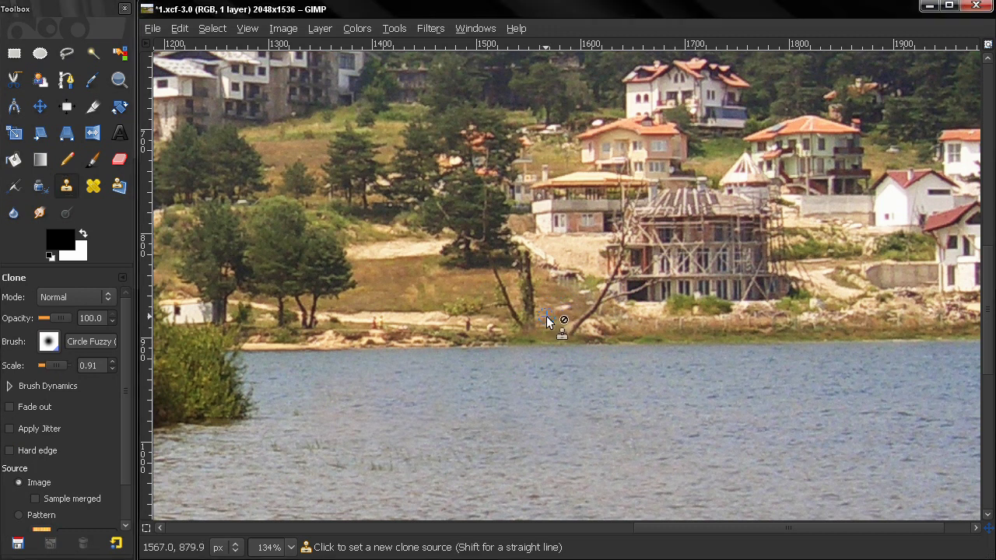
# - Clone surrounding hillside grass over the leftover trunk and thin branch beside the dark pine
pyautogui.keyDown('ctrl'); pyautogui.click(546, 319); pyautogui.keyUp('ctrl')
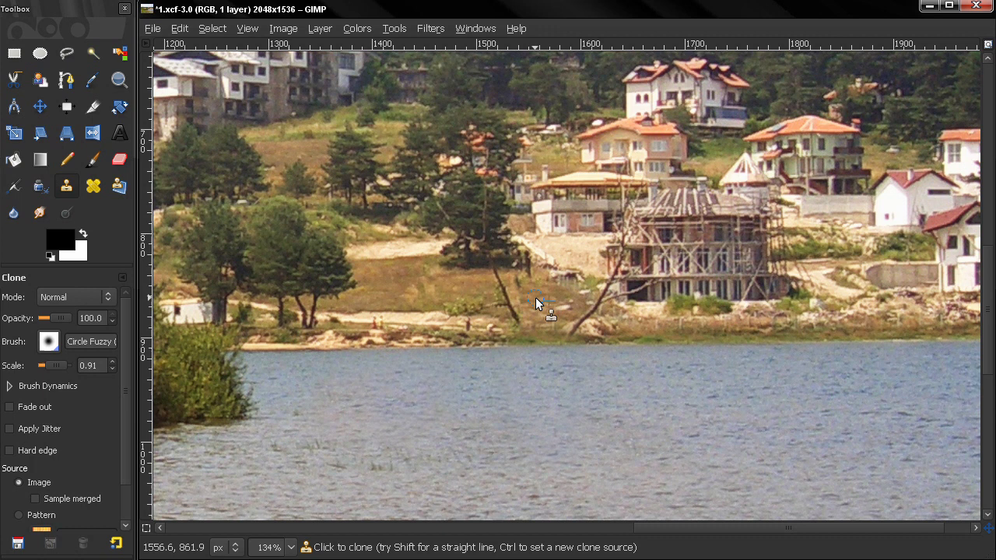
pyautogui.keyDown('ctrl'); pyautogui.click(486, 275); pyautogui.keyUp('ctrl')
pyautogui.moveTo(496, 280)
pyautogui.mouseDown()
pyautogui.moveTo(506, 302)
pyautogui.moveTo(496, 301)
pyautogui.moveTo(513, 316)
pyautogui.moveTo(525, 306)
pyautogui.mouseUp()
pyautogui.keyDown('ctrl'); pyautogui.click(480, 290); pyautogui.keyUp('ctrl')
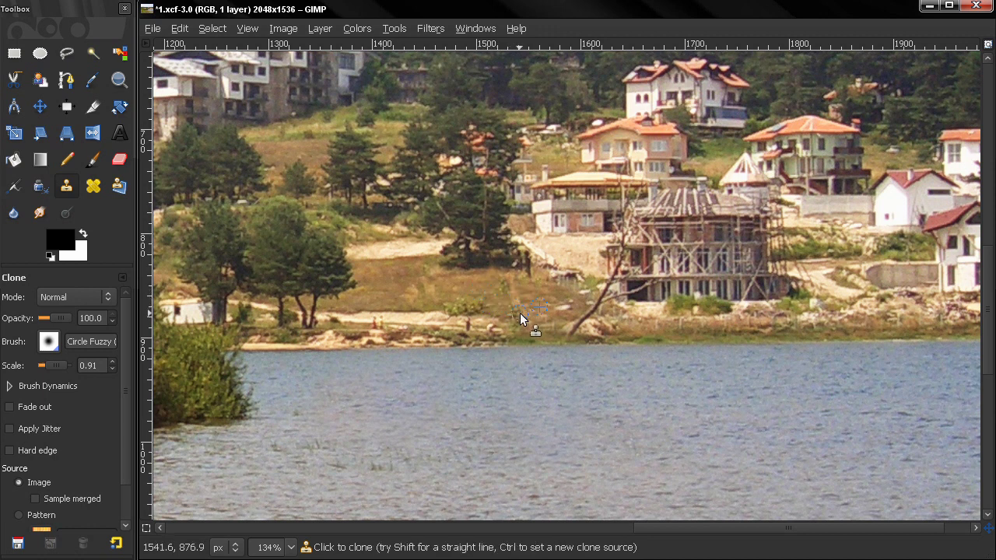
pyautogui.keyDown('ctrl'); pyautogui.click(491, 279); pyautogui.keyUp('ctrl')
pyautogui.moveTo(517, 268)
pyautogui.mouseDown()
pyautogui.moveTo(516, 257)
pyautogui.moveTo(505, 291)
pyautogui.mouseUp()
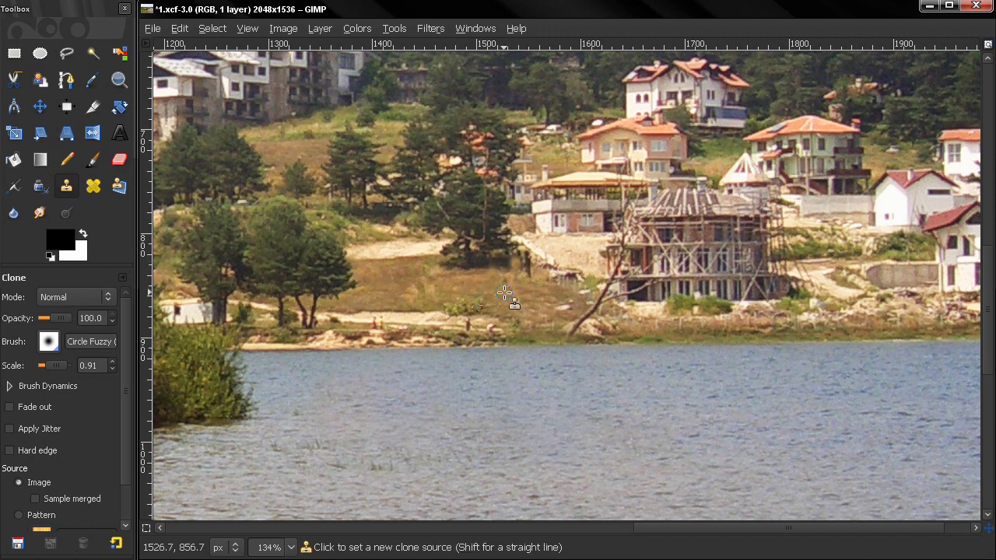
pyautogui.hotkey('ctrl', 'z')
pyautogui.keyDown('ctrl'); pyautogui.click(487, 281); pyautogui.keyUp('ctrl')
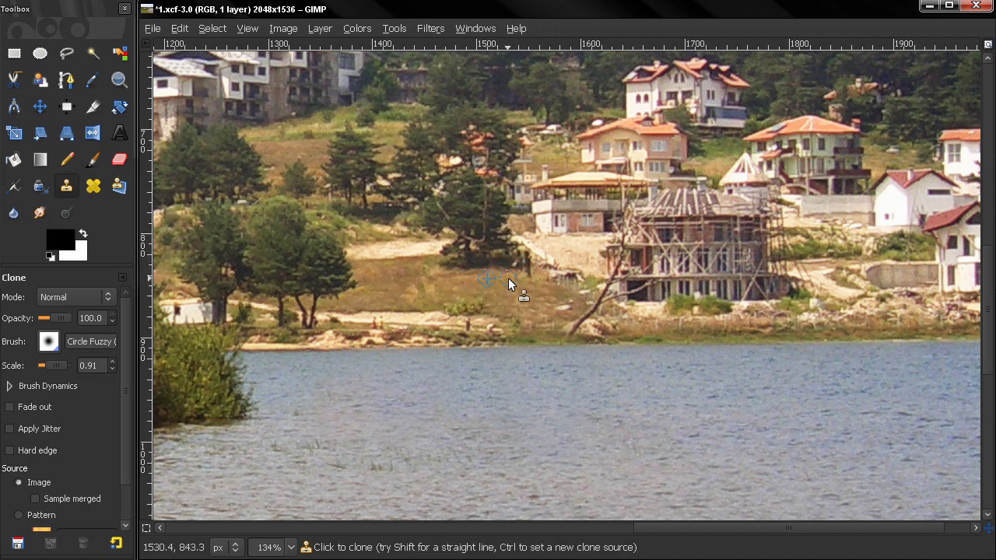
# - Clone shoreline and building texture over the lower part and side twig of the slanted branch, using brush scale 0.41
pyautogui.keyDown('ctrl'); pyautogui.click(559, 328); pyautogui.keyUp('ctrl')
pyautogui.keyDown('ctrl'); pyautogui.click(585, 334); pyautogui.keyUp('ctrl')
pyautogui.press('[')
pyautogui.press(']')
pyautogui.keyDown('ctrl'); pyautogui.click(586, 336); pyautogui.keyUp('ctrl')
pyautogui.moveTo(571, 335); pyautogui.dragTo(583, 317)
pyautogui.keyDown('ctrl'); pyautogui.click(639, 297); pyautogui.keyUp('ctrl')
pyautogui.keyDown('ctrl'); pyautogui.click(634, 294); pyautogui.keyUp('ctrl')
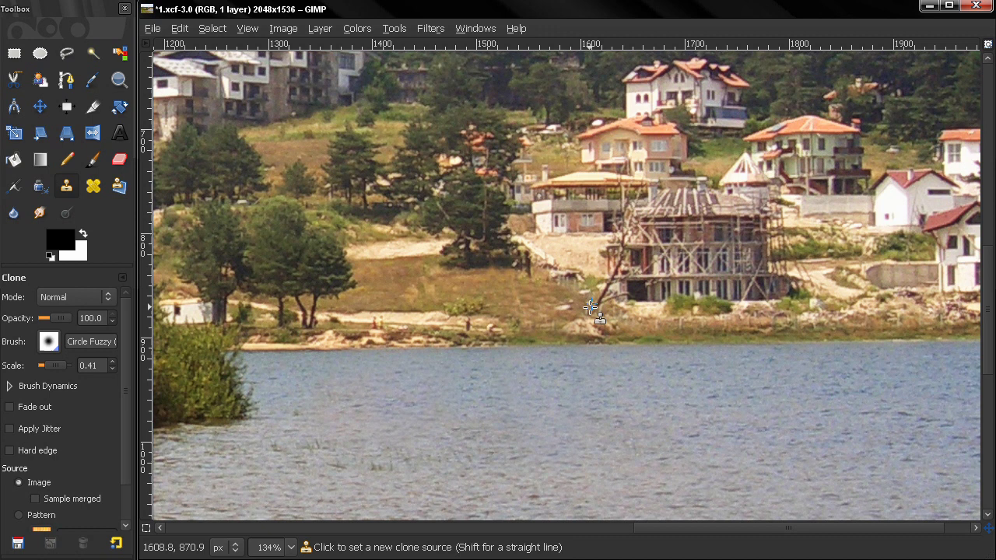
# - Clone nearby ground and wall texture over the rest of the slanted branch in front of the scaffolded building
pyautogui.keyDown('ctrl'); pyautogui.click(590, 307); pyautogui.keyUp('ctrl')
pyautogui.moveTo(597, 308)
pyautogui.mouseDown()
pyautogui.moveTo(609, 280)
pyautogui.moveTo(609, 300)
pyautogui.mouseUp()
pyautogui.keyDown('ctrl'); pyautogui.click(611, 291); pyautogui.keyUp('ctrl')
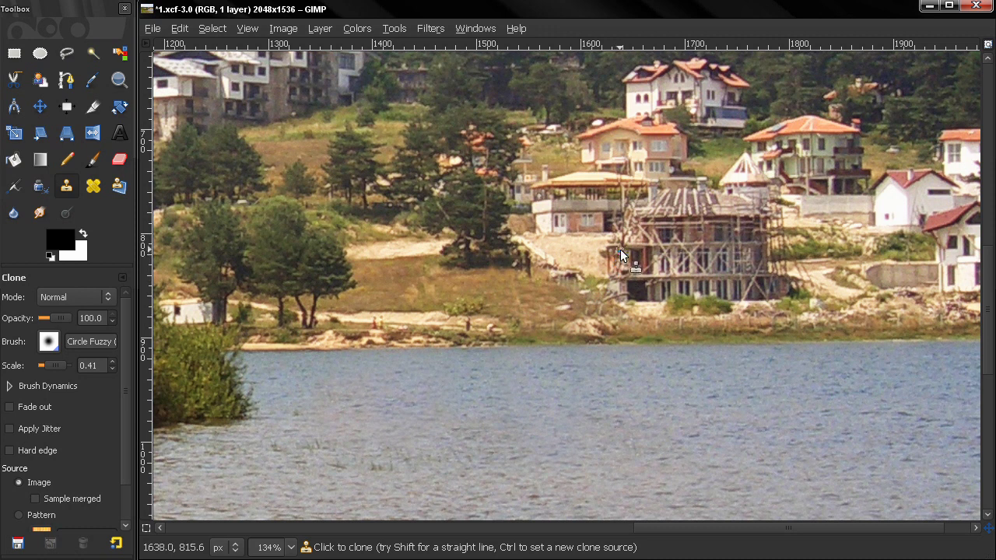
pyautogui.keyDown('ctrl'); pyautogui.click(644, 288); pyautogui.keyUp('ctrl')
pyautogui.keyDown('ctrl'); pyautogui.click(636, 289); pyautogui.keyUp('ctrl')
pyautogui.click(630, 294)
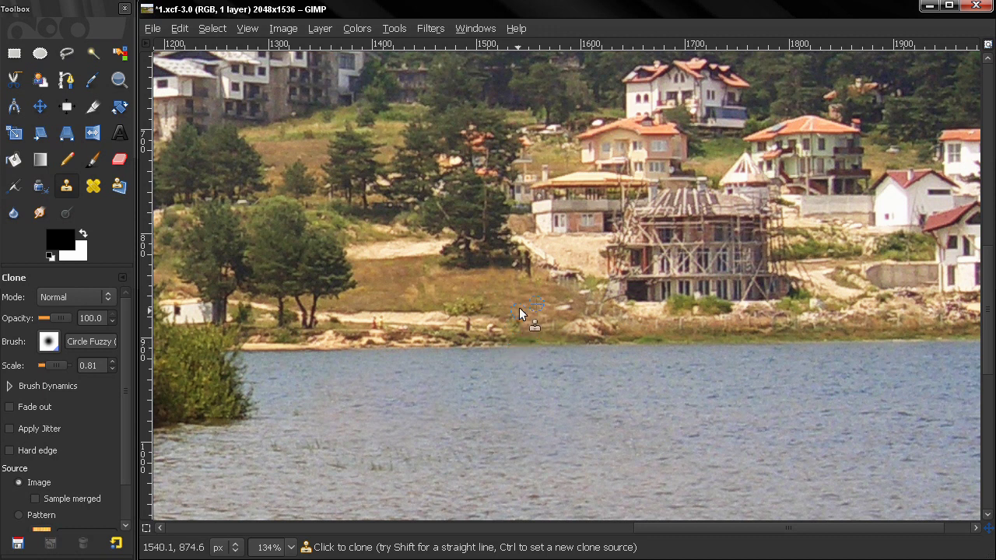
# - Touch up the shoreline and the scaffolded building's lower edge by cloning adjacent texture with brush scale 0.81
pyautogui.press('ctrl')
pyautogui.keyDown('ctrl'); pyautogui.click(700, 339); pyautogui.keyUp('ctrl')
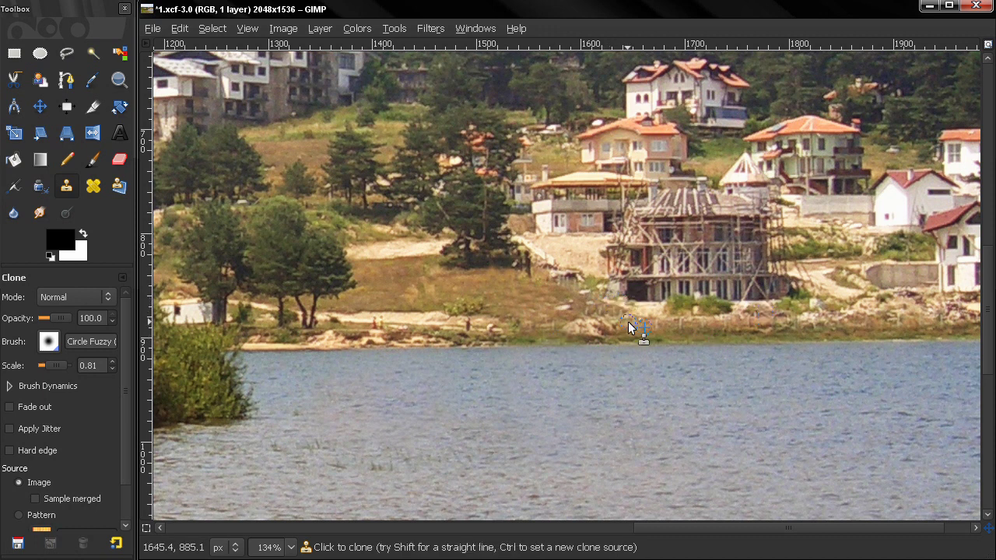
pyautogui.press('ctrl')
pyautogui.keyDown('ctrl'); pyautogui.click(638, 286); pyautogui.keyUp('ctrl')
# - Blend the water and shoreline where the tree stood by cloning from nearby areas with brush scale 2.21
pyautogui.press('`')
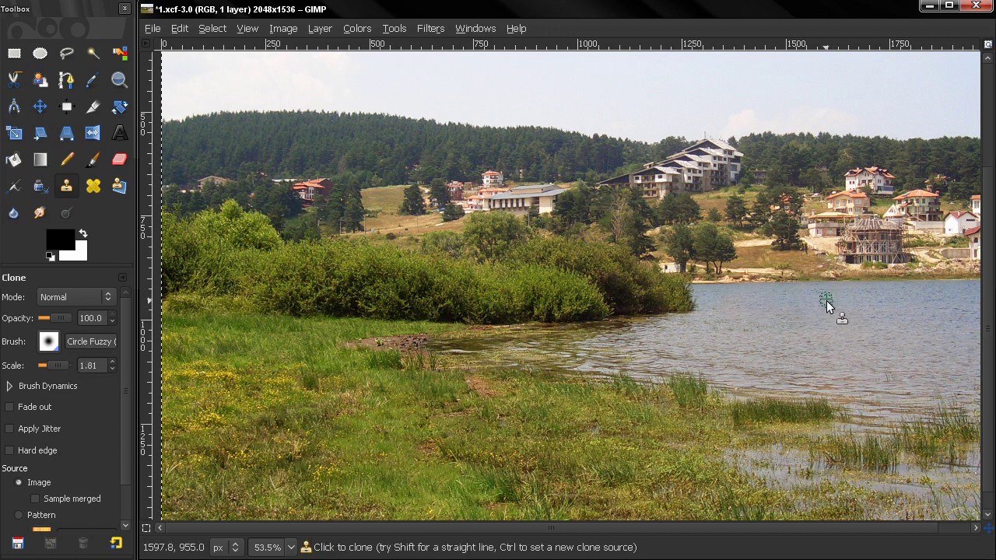
pyautogui.press(']')
pyautogui.keyDown('ctrl'); pyautogui.click(861, 298); pyautogui.keyUp('ctrl')
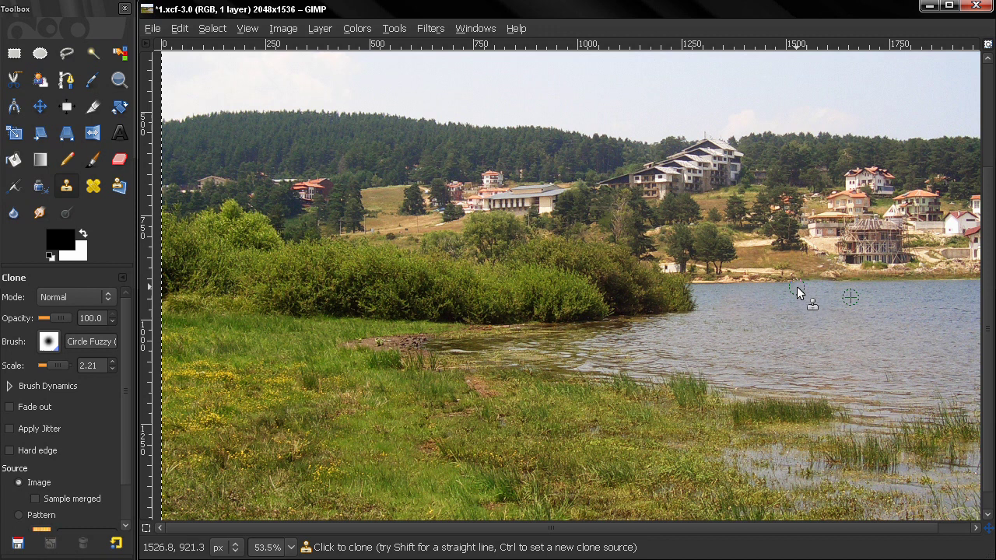
pyautogui.keyDown('ctrl'); pyautogui.click(873, 278); pyautogui.keyUp('ctrl')
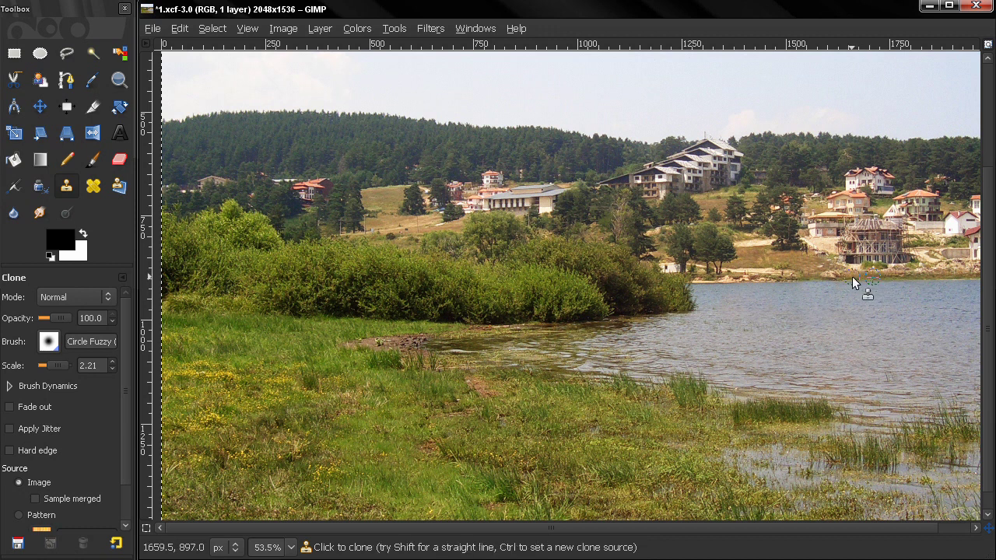
pyautogui.keyDown('ctrl'); pyautogui.click(815, 292); pyautogui.keyUp('ctrl')
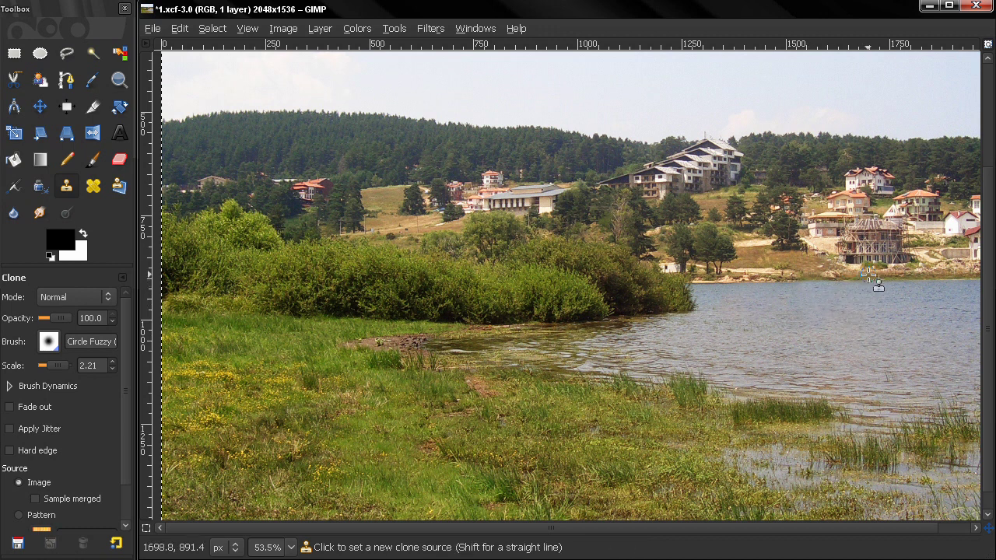
pyautogui.keyDown('ctrl'); pyautogui.click(821, 296); pyautogui.keyUp('ctrl')
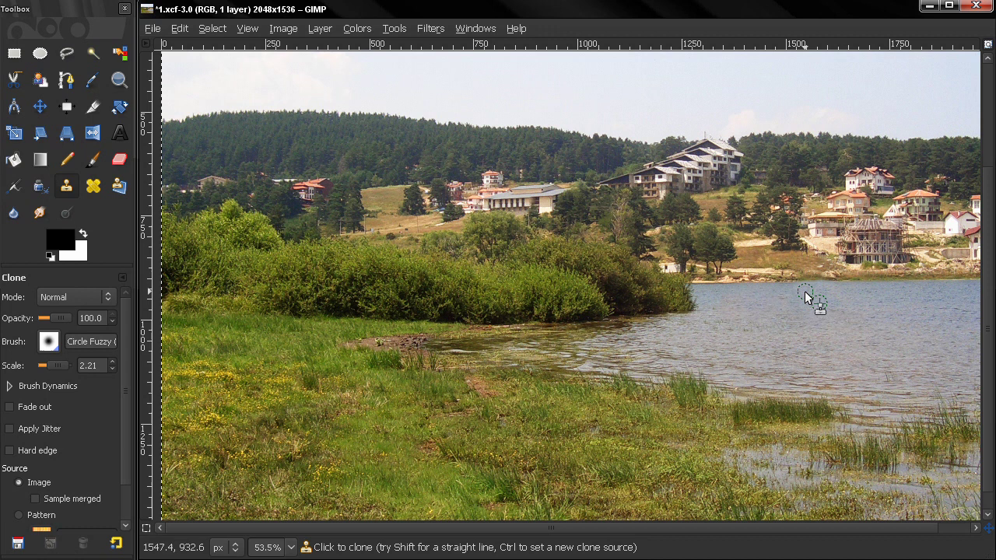
pyautogui.keyDown('ctrl'); pyautogui.click(868, 312); pyautogui.keyUp('ctrl')
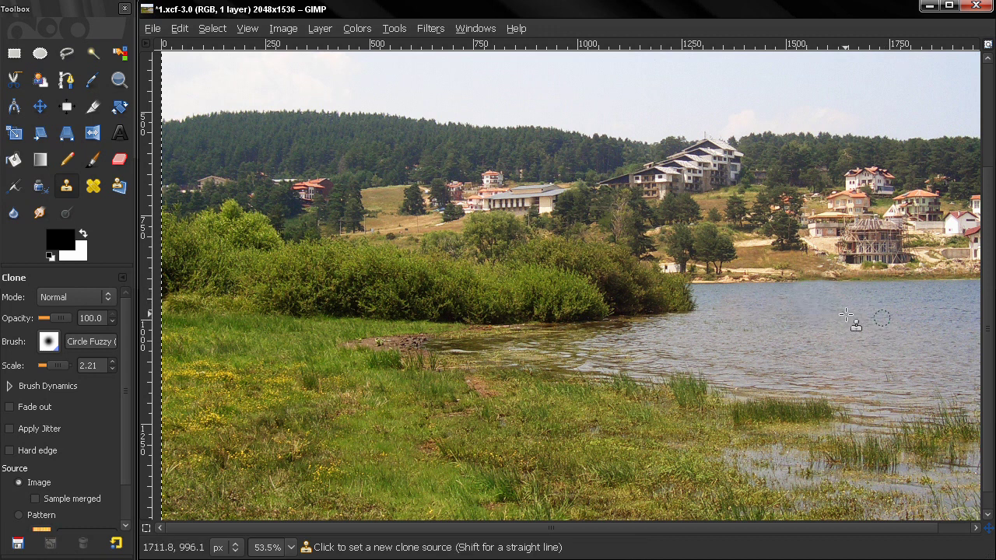